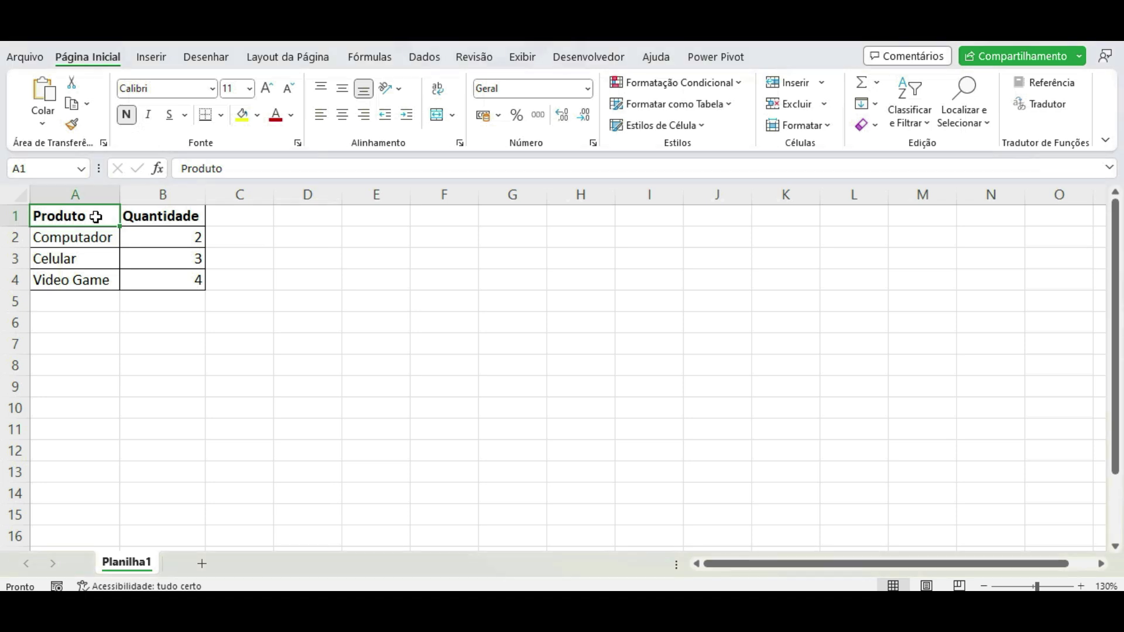
Step: Insert a default column chart from the product and quantity data in A1:B4, and place it beside the table at a smaller size
{"action": "left_click_drag", "start_coordinate": [105, 219], "coordinate": [148, 278]}
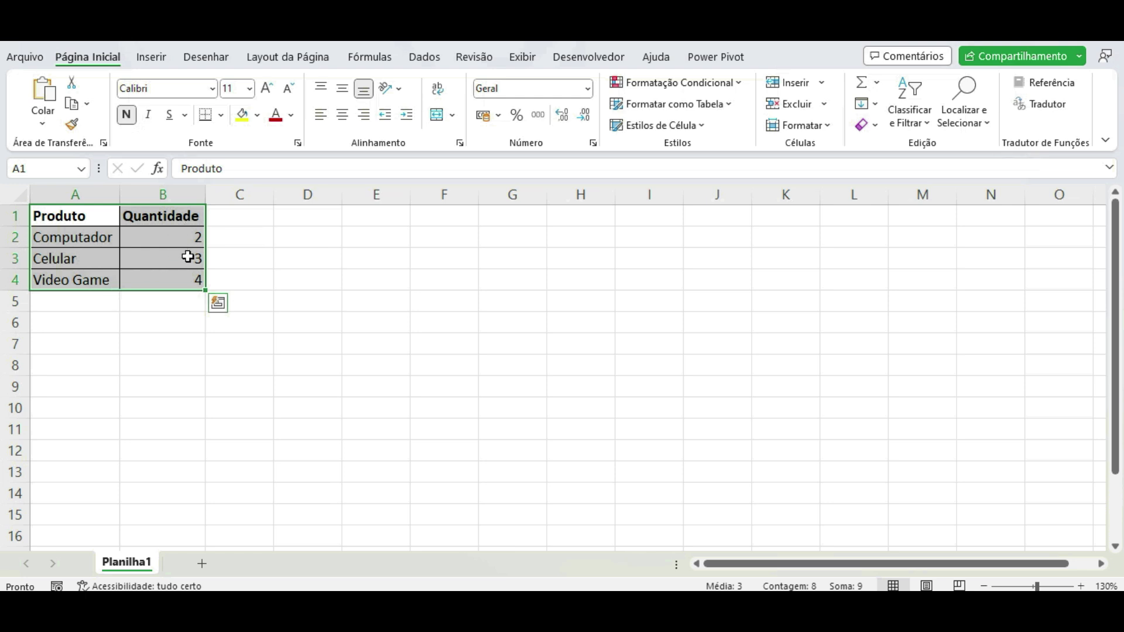
{"action": "key", "text": "alt+F1"}
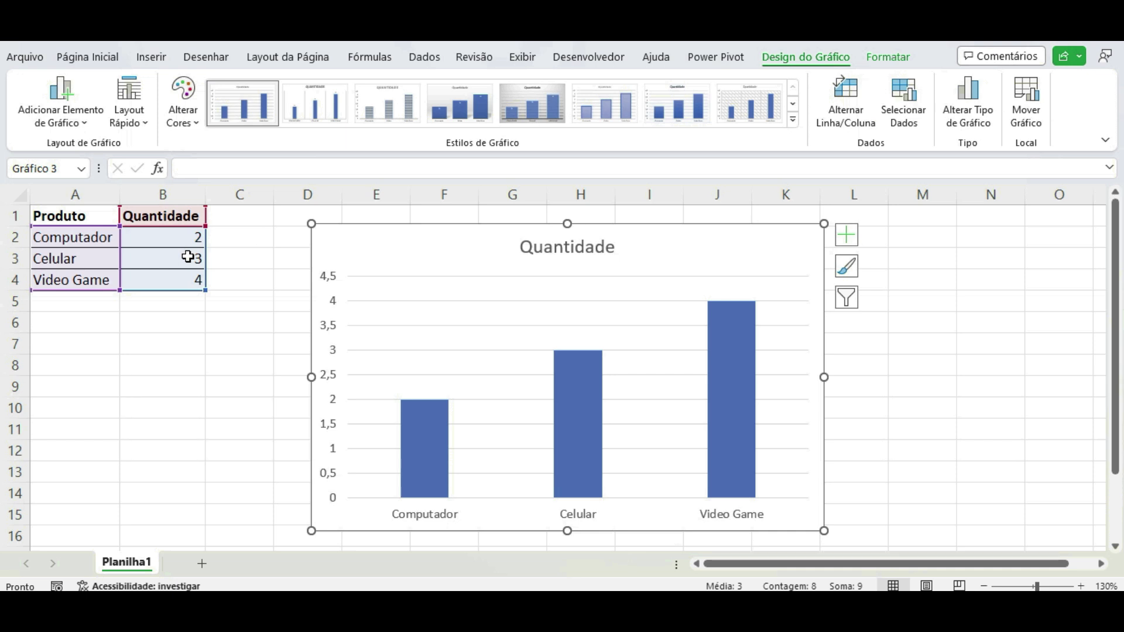
{"action": "left_click_drag", "start_coordinate": [594, 266], "coordinate": [577, 243]}
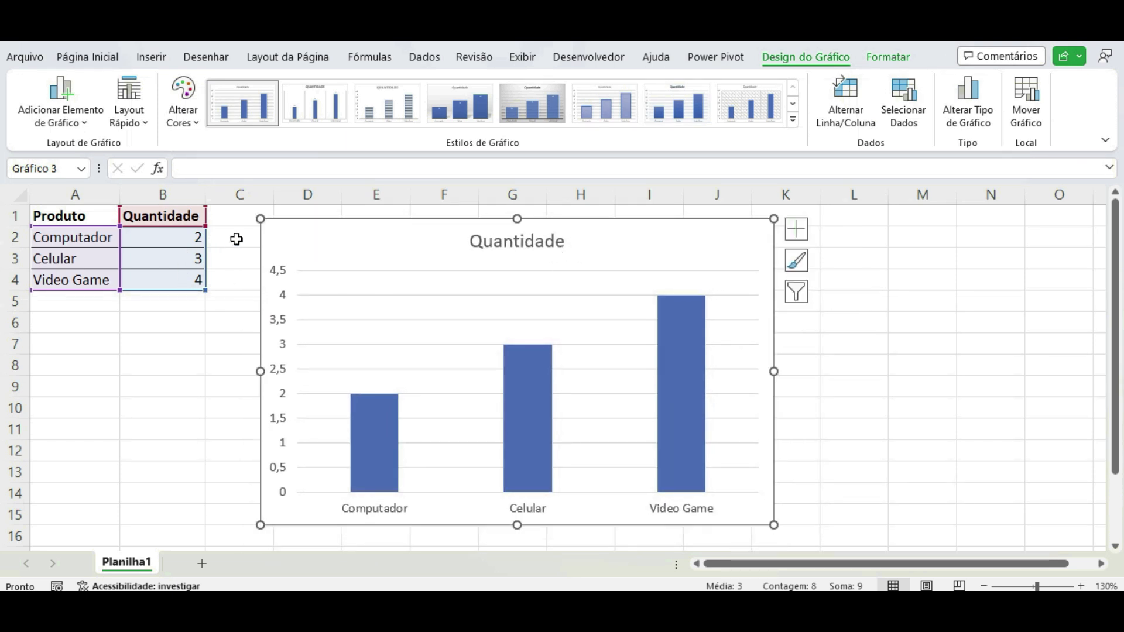
{"action": "left_click_drag", "start_coordinate": [261, 220], "coordinate": [312, 249]}
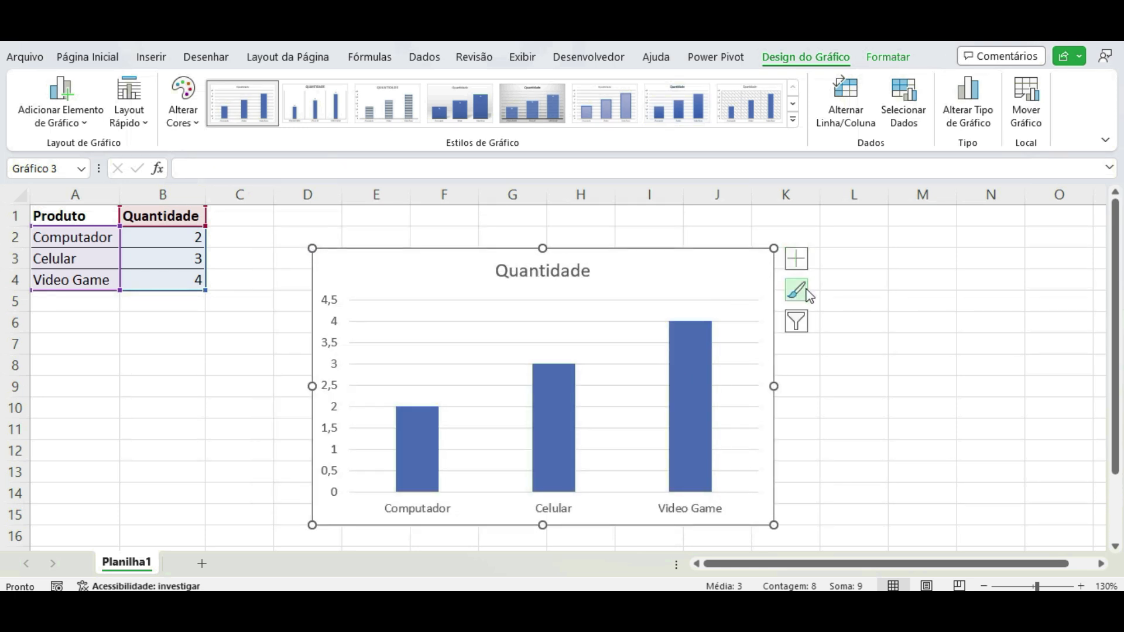
{"action": "mouse_move", "coordinate": [678, 329]}
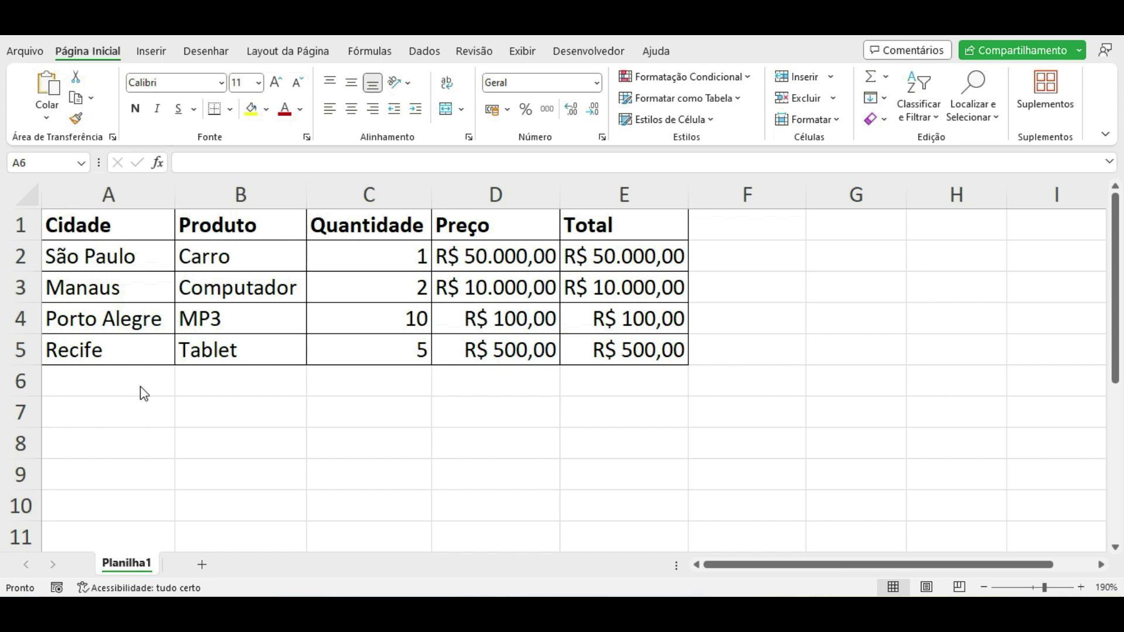
Step: Fill A6 with Porto Alegre, chosen from the drop-down list of cities already entered in the column
{"action": "left_click", "coordinate": [89, 386]}
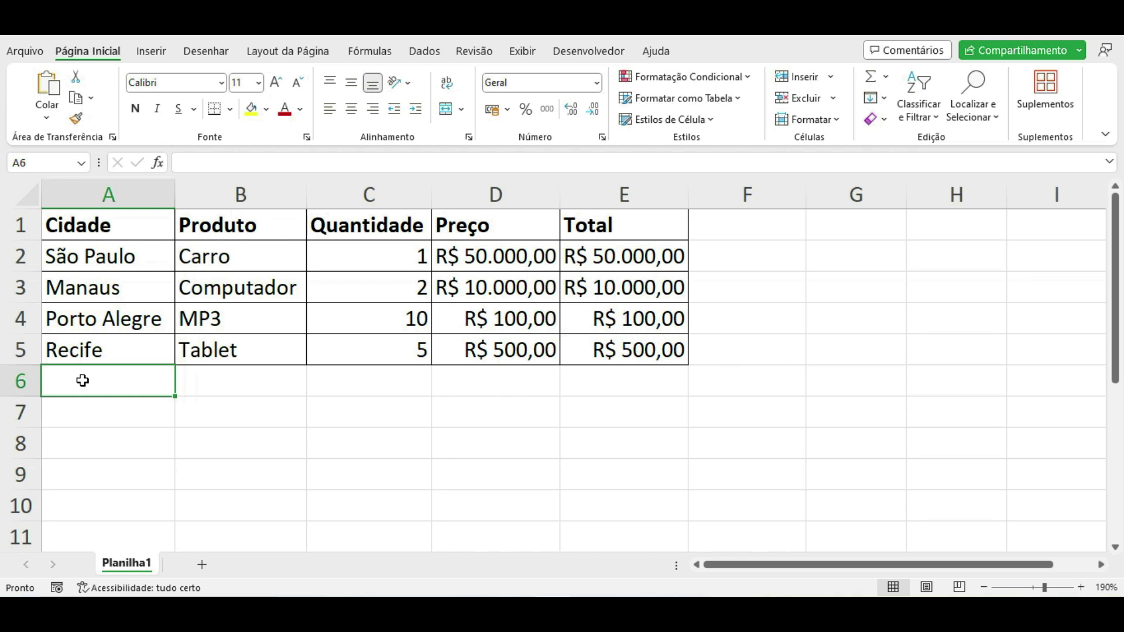
{"action": "key", "text": "alt+Down"}
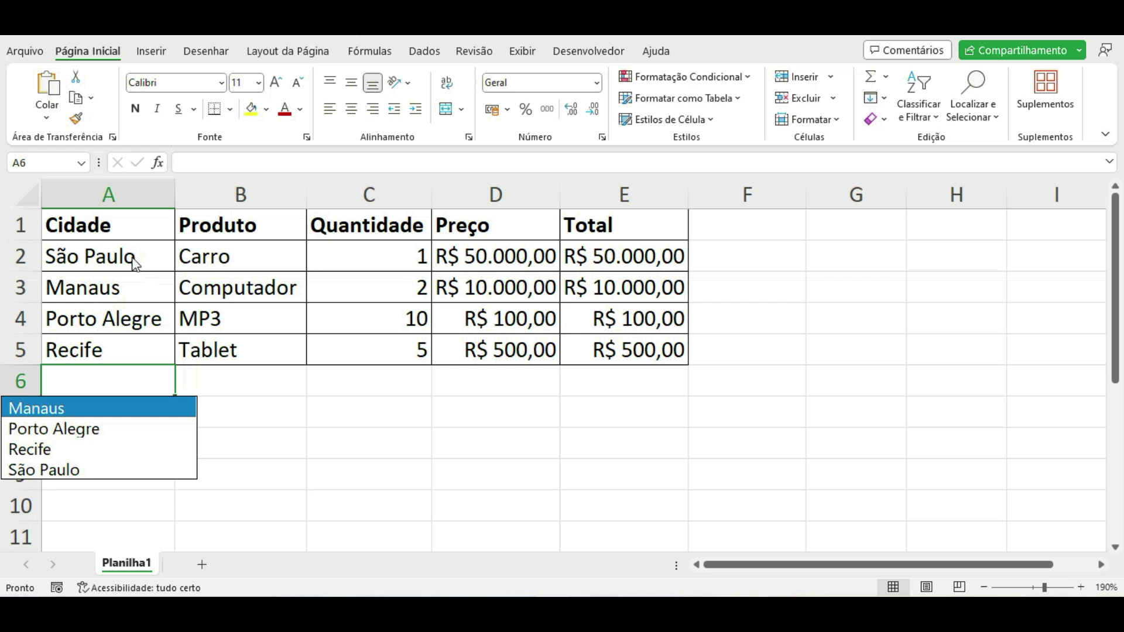
{"action": "left_click", "coordinate": [107, 434]}
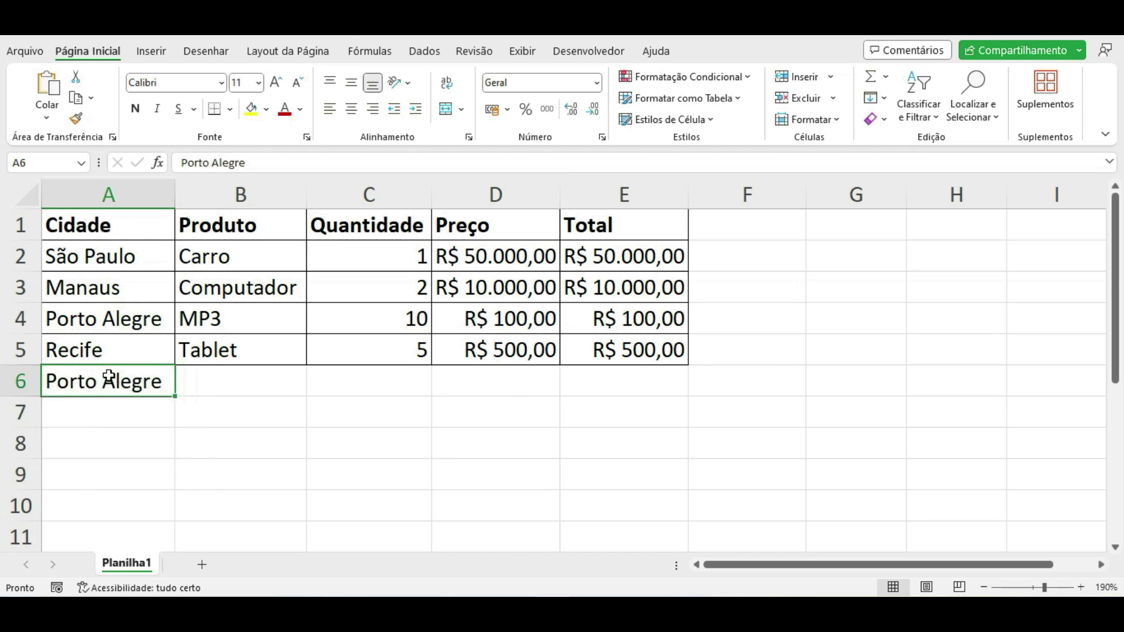
Step: Enter Rio de Janeiro in A7 and show the list of existing city entries for A8
{"action": "left_click", "coordinate": [85, 407]}
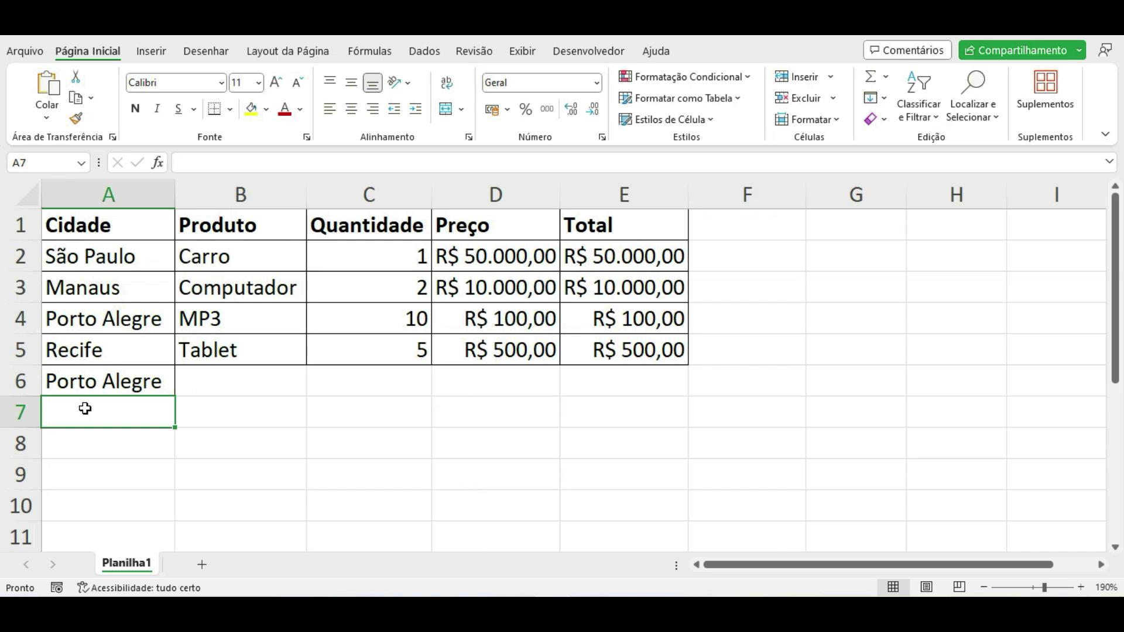
{"action": "type", "text": "Rio "}
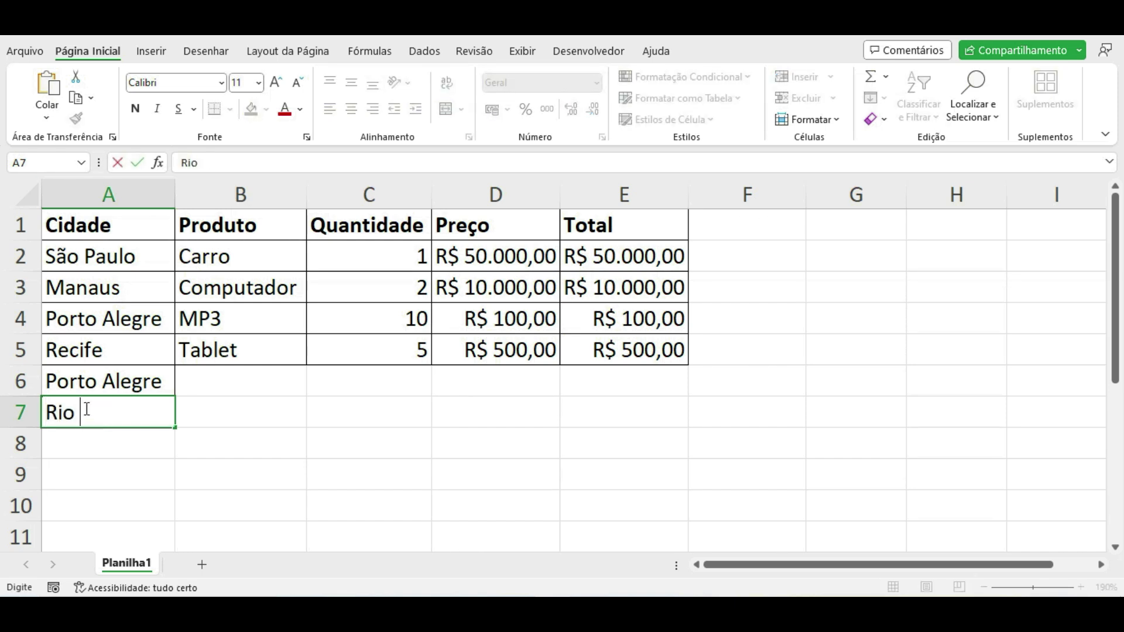
{"action": "type", "text": "de Jan"}
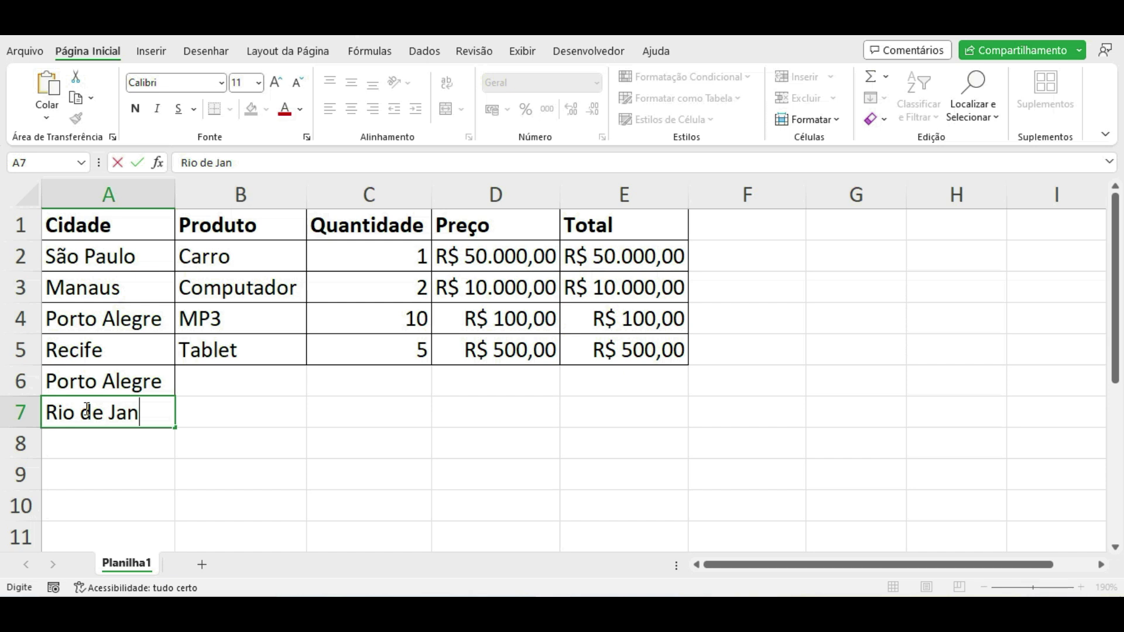
{"action": "type", "text": "eiro"}
{"action": "key", "text": "Return"}
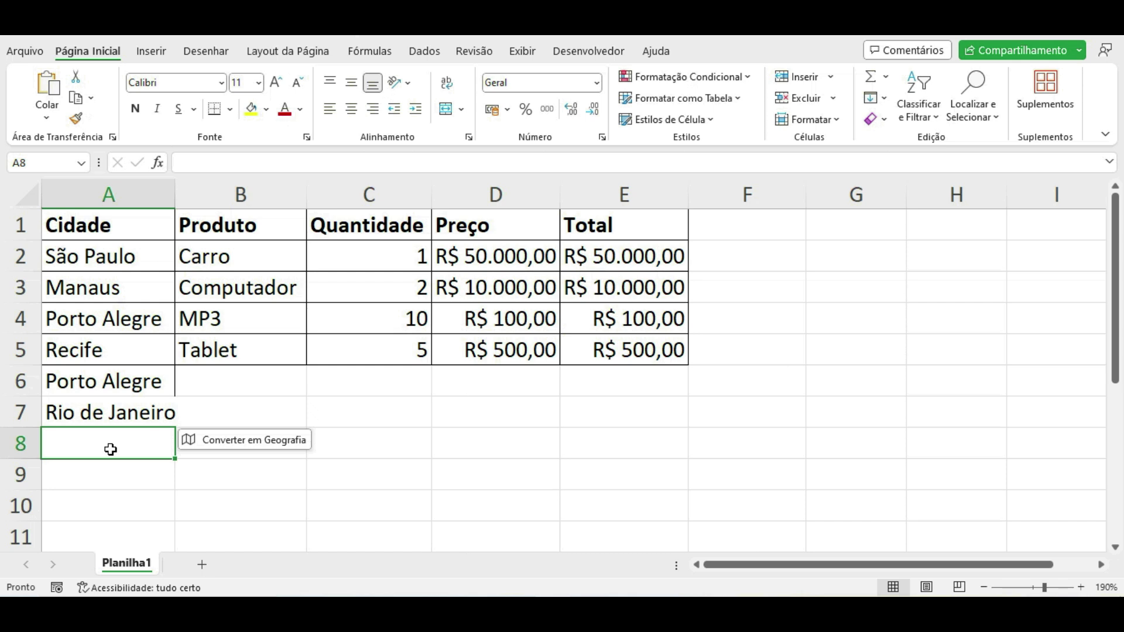
{"action": "key", "text": "alt+Down"}
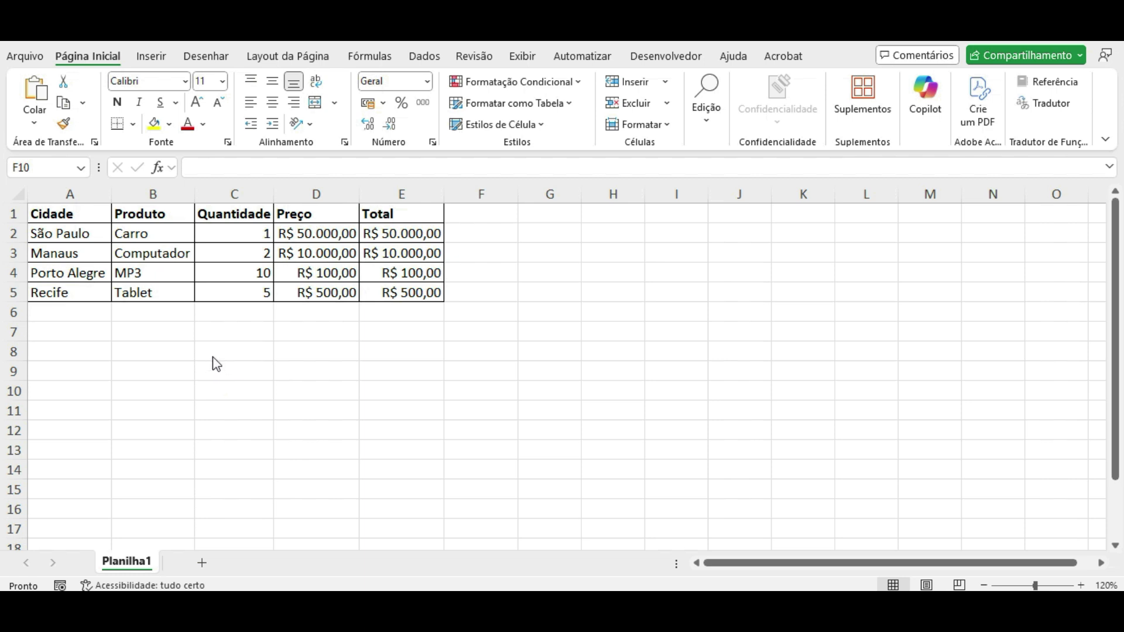
Step: Duplicate the Planilha1 sheet directly after the original and compare the two sheets
{"action": "left_click", "coordinate": [129, 564]}
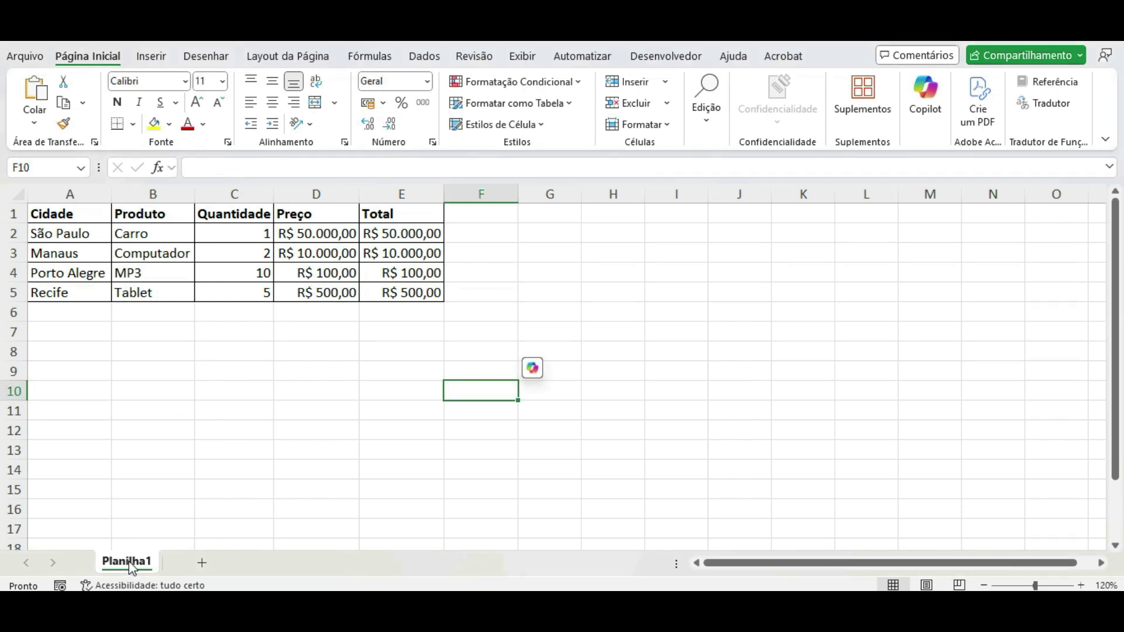
{"action": "left_click_drag", "start_coordinate": [130, 567], "coordinate": [169, 559]}
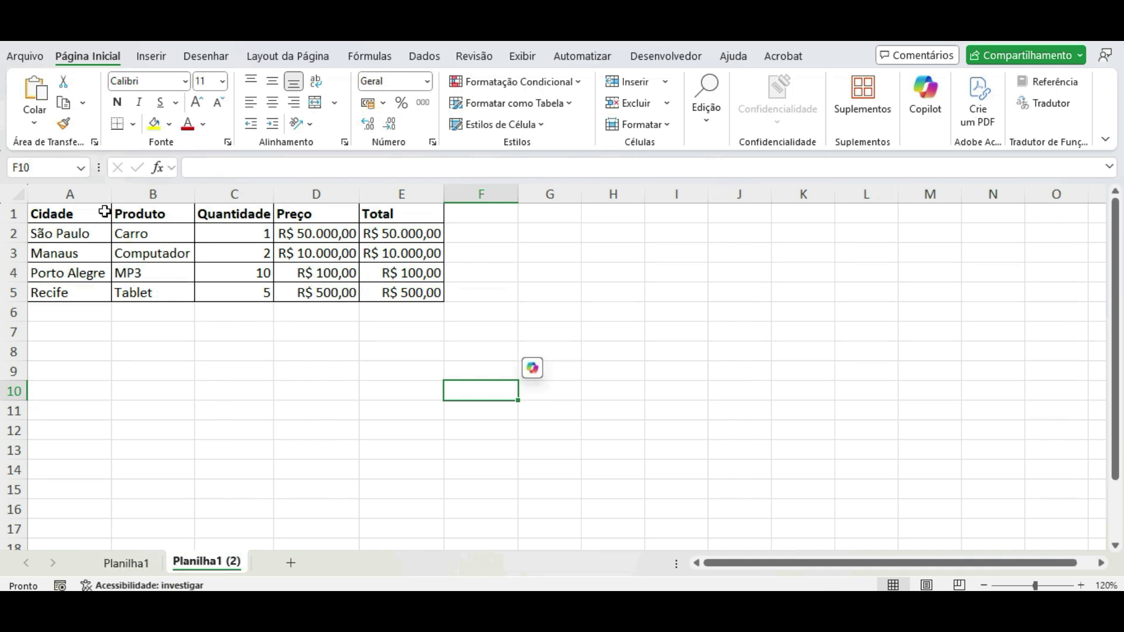
{"action": "left_click", "coordinate": [127, 563]}
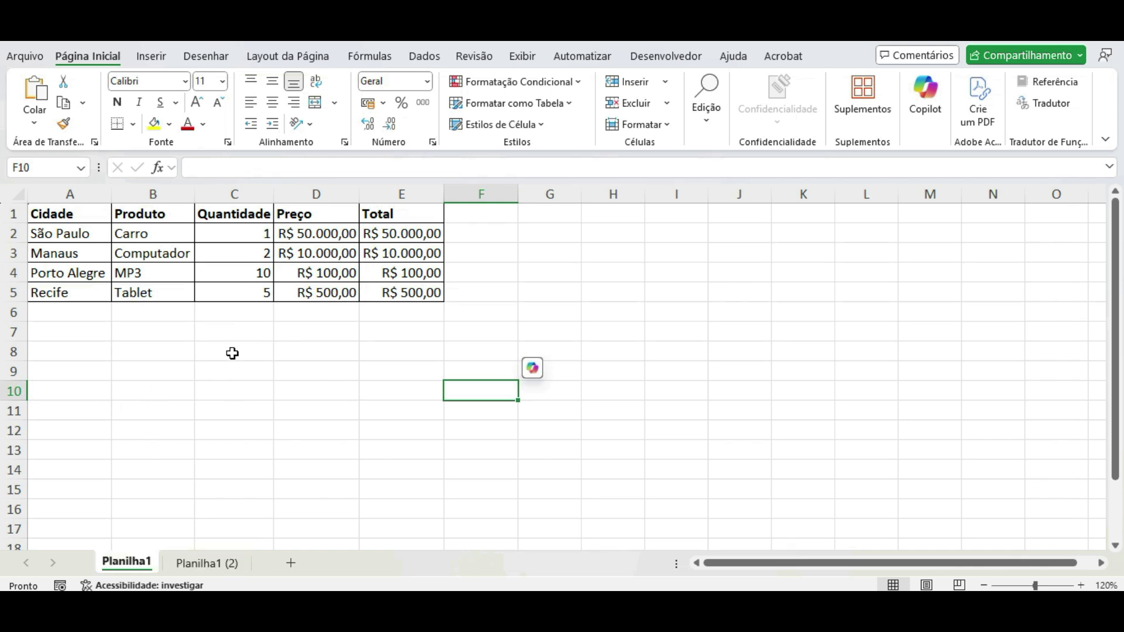
{"action": "left_click", "coordinate": [204, 563]}
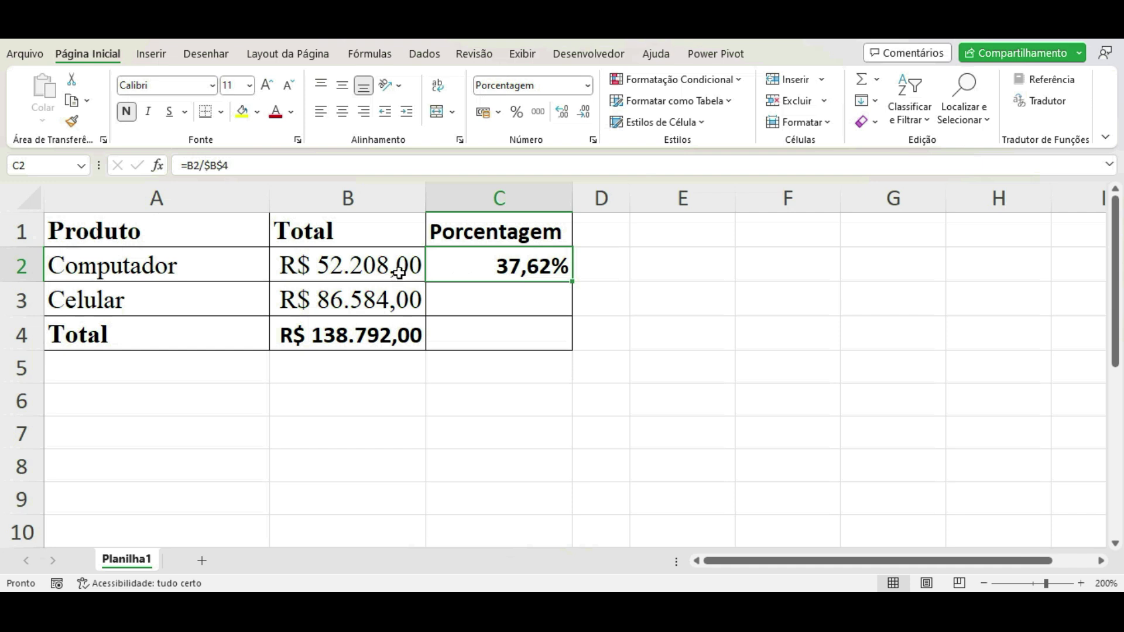
Step: Inspect the cell references in the Computador percentage formula in C2
{"action": "double_click", "coordinate": [473, 265]}
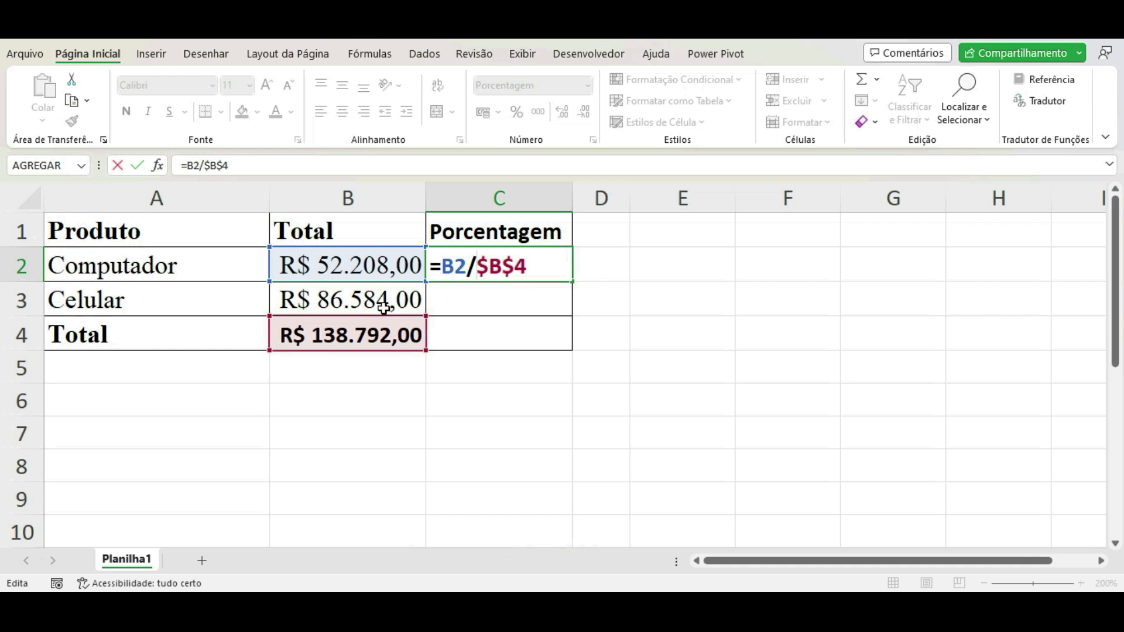
{"action": "key", "text": "F2"}
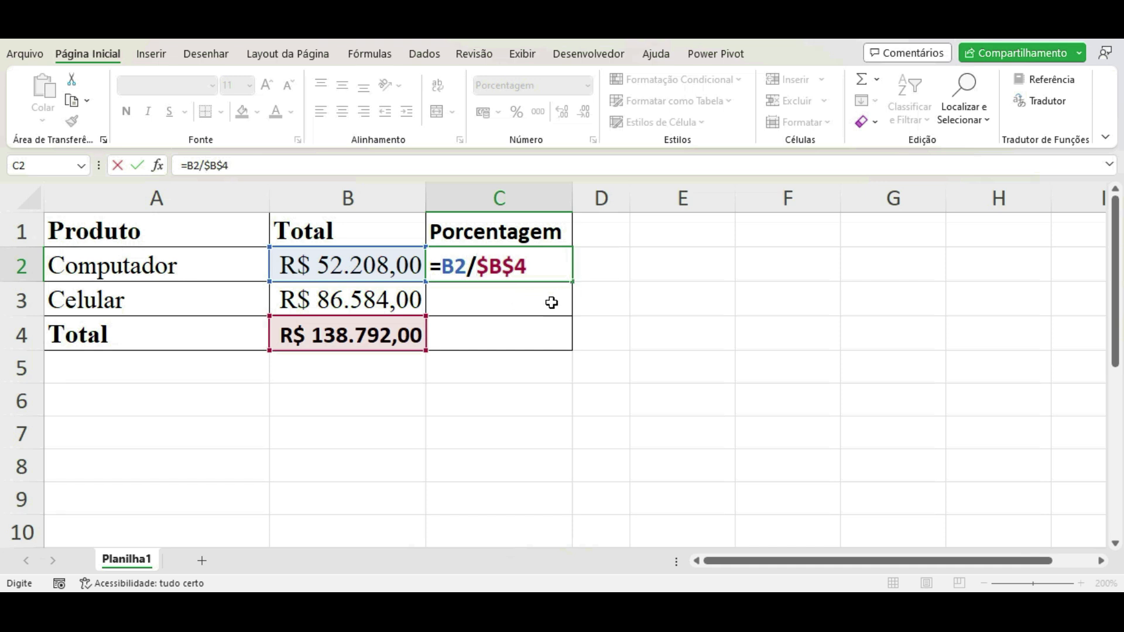
{"action": "key", "text": "ctrl+Return"}
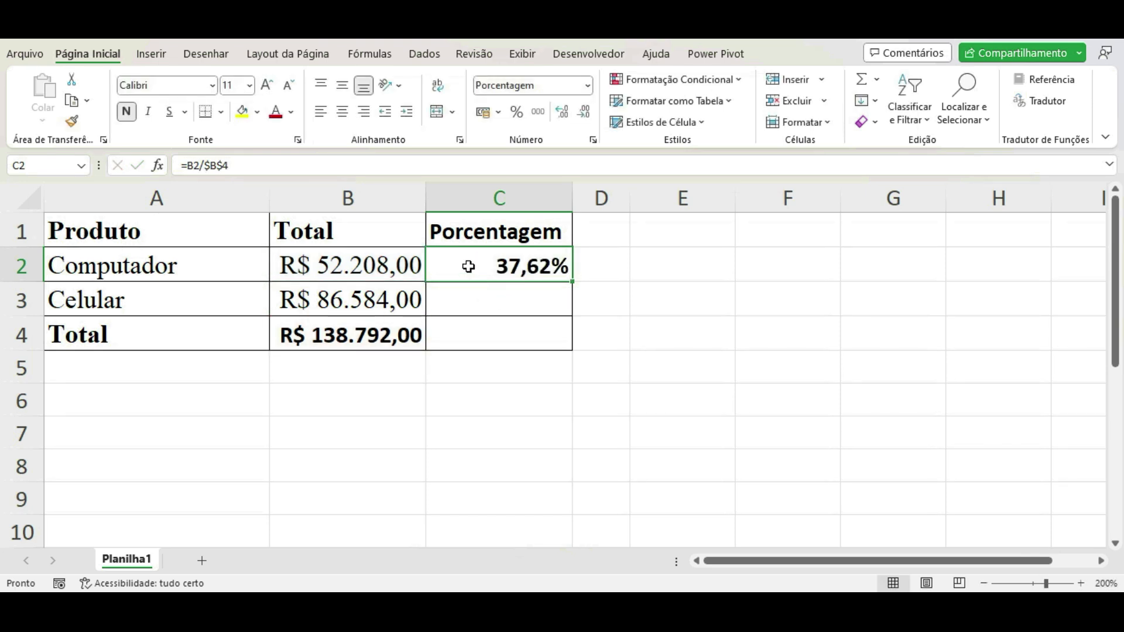
Step: Try copying the percentage formula from C2 to C3, check its references, and clear the pasted cell
{"action": "key", "text": "ctrl+c"}
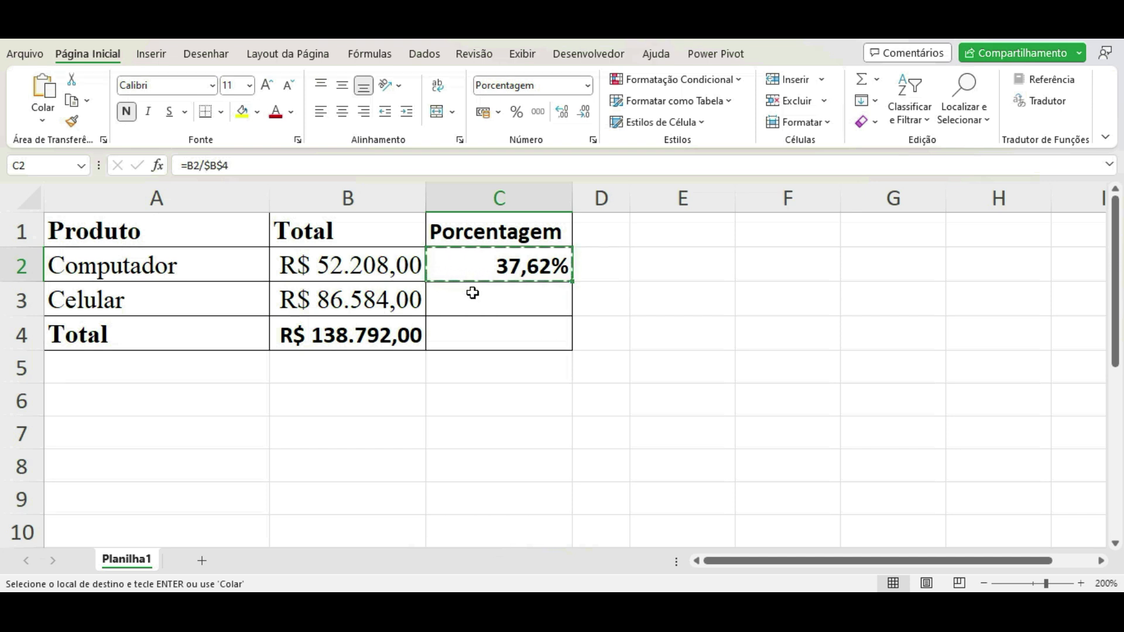
{"action": "left_click", "coordinate": [473, 293]}
{"action": "key", "text": "ctrl+v"}
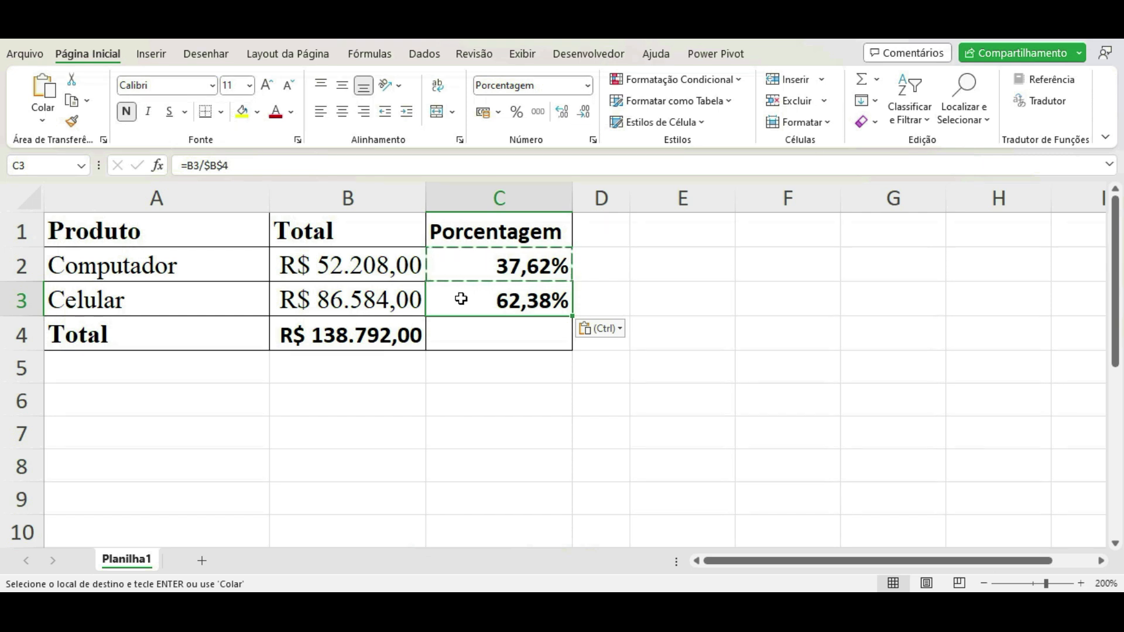
{"action": "double_click", "coordinate": [461, 299]}
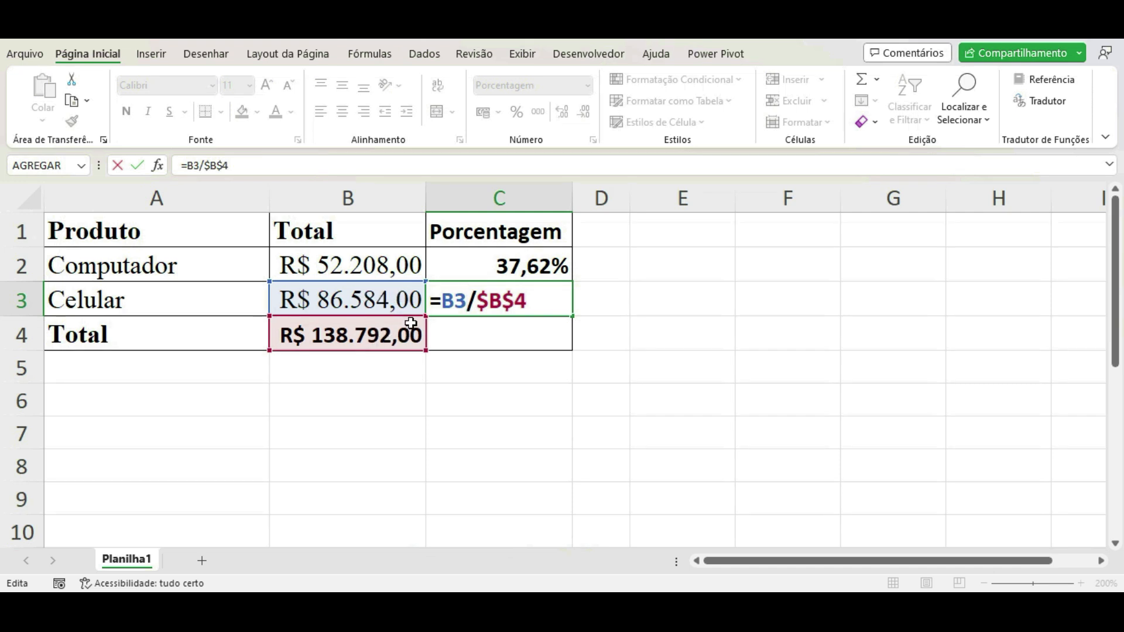
{"action": "key", "text": "ctrl+Return"}
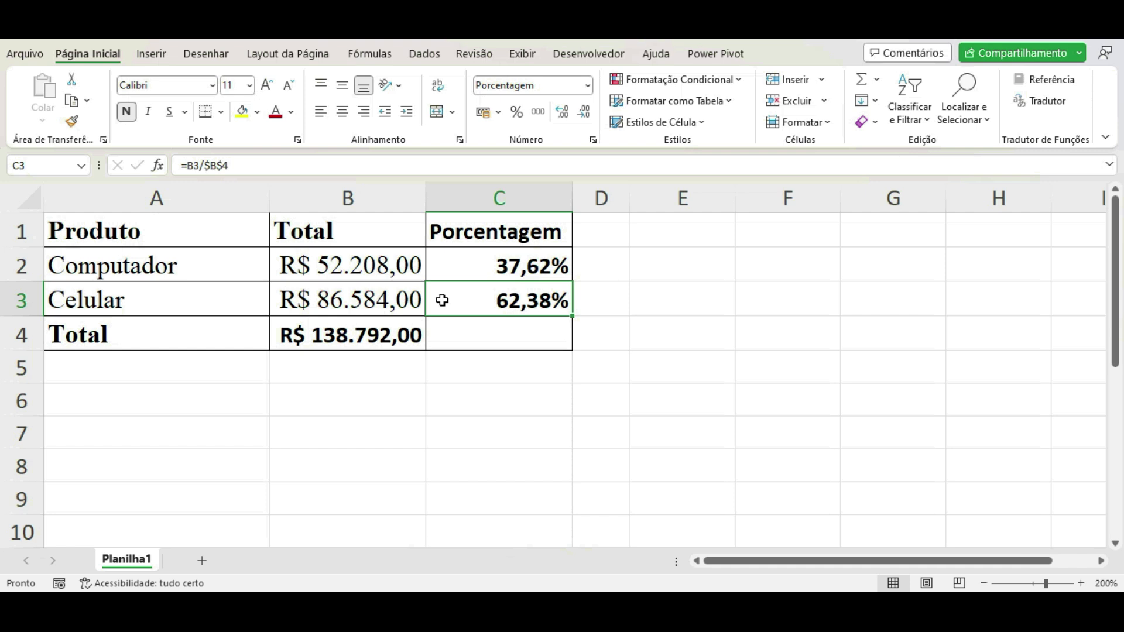
{"action": "key", "text": "Delete"}
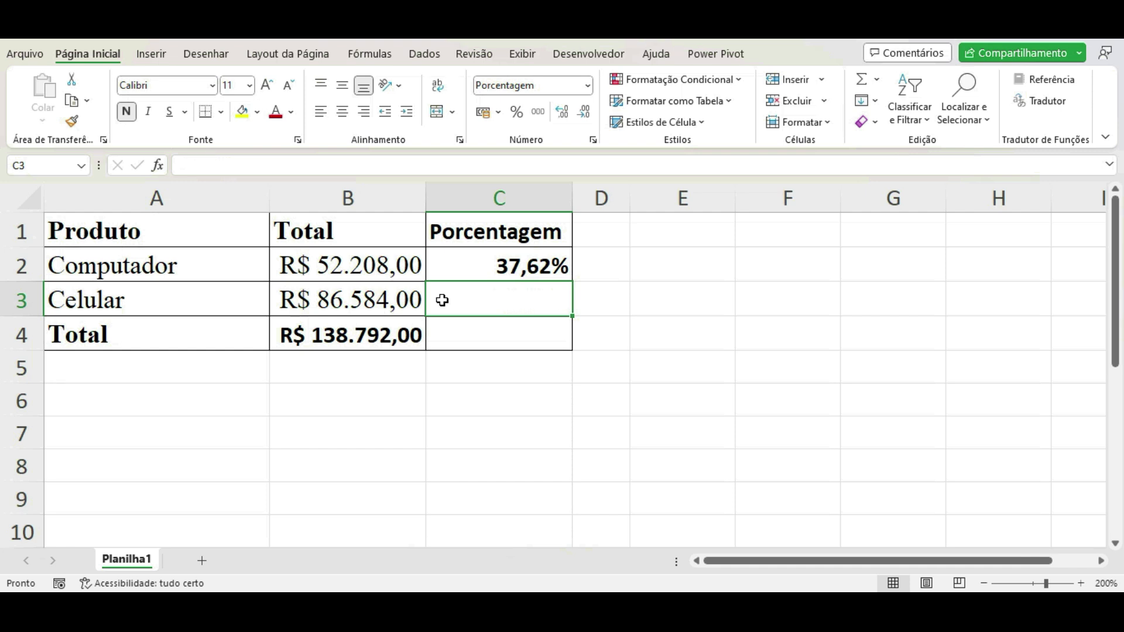
Step: Copy the percentage formula from C2 into C3 with a regular paste and check the references it uses
{"action": "left_click", "coordinate": [449, 267]}
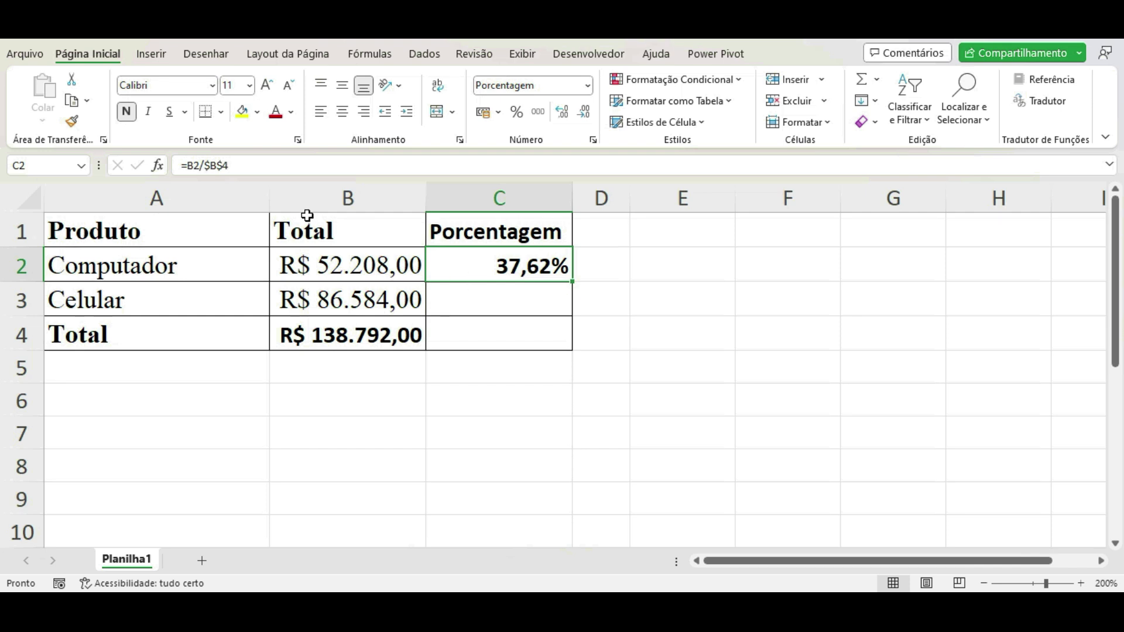
{"action": "left_click", "coordinate": [87, 104]}
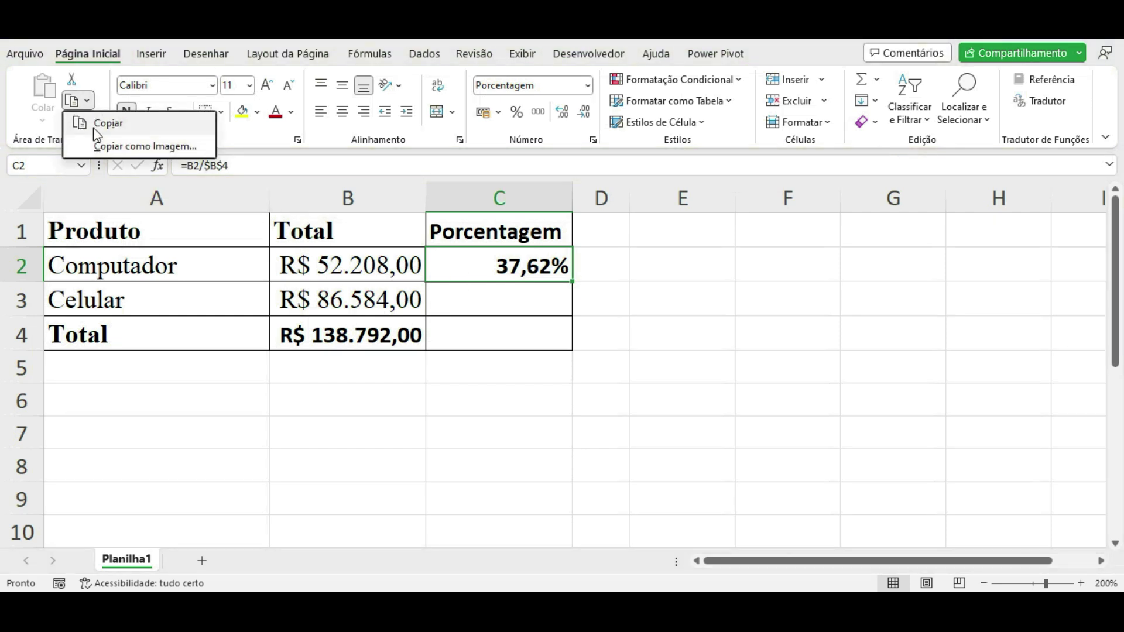
{"action": "left_click", "coordinate": [103, 120]}
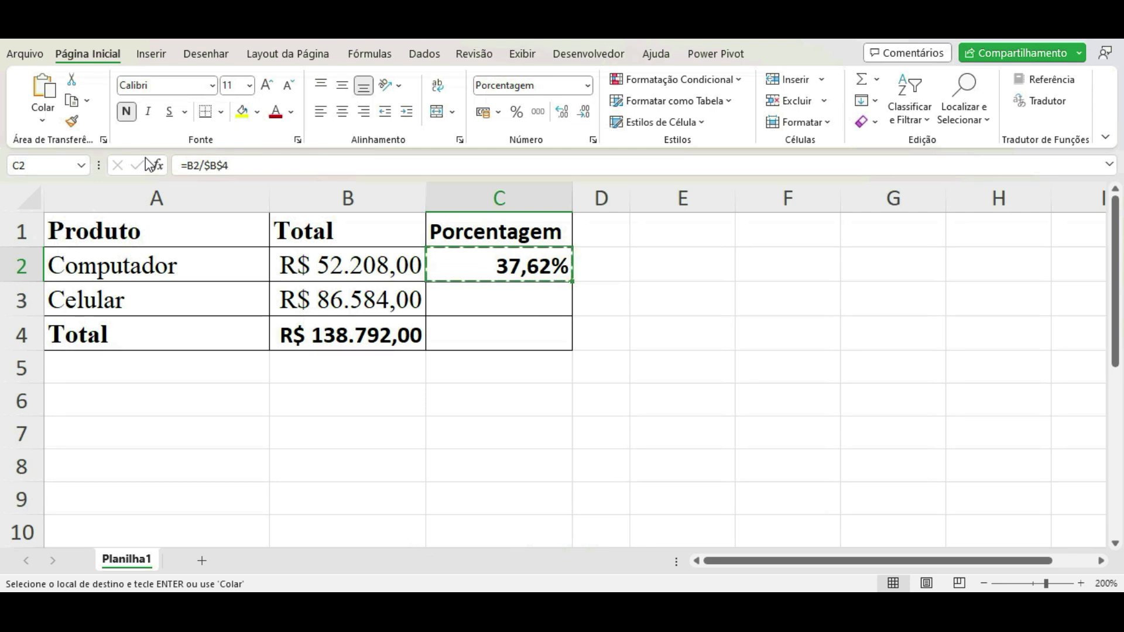
{"action": "key", "text": "Down"}
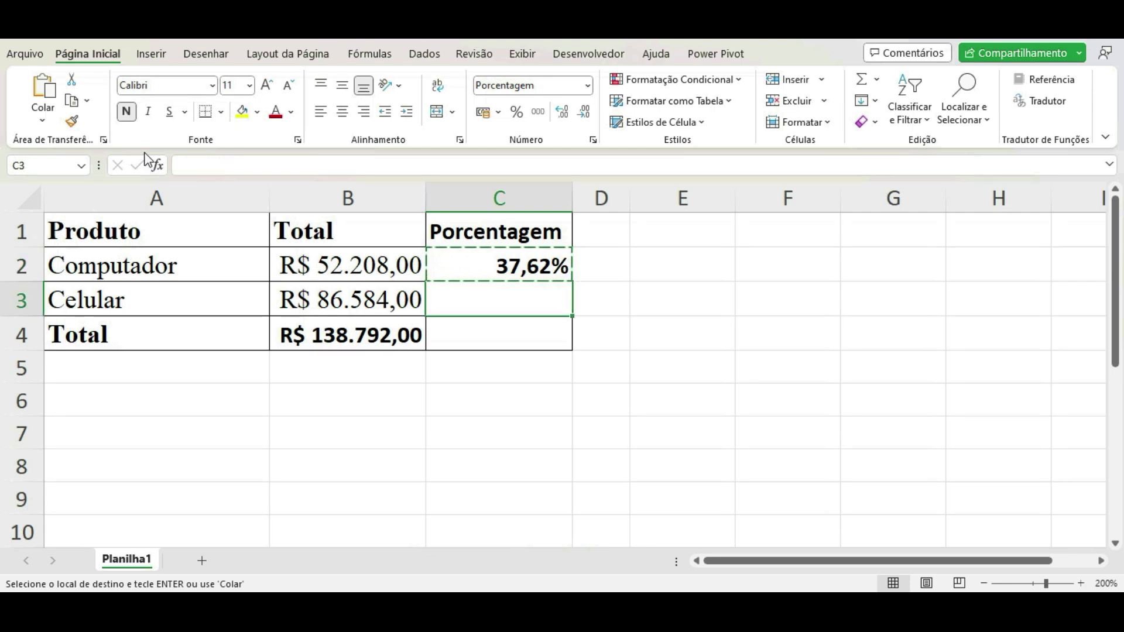
{"action": "left_click", "coordinate": [51, 123]}
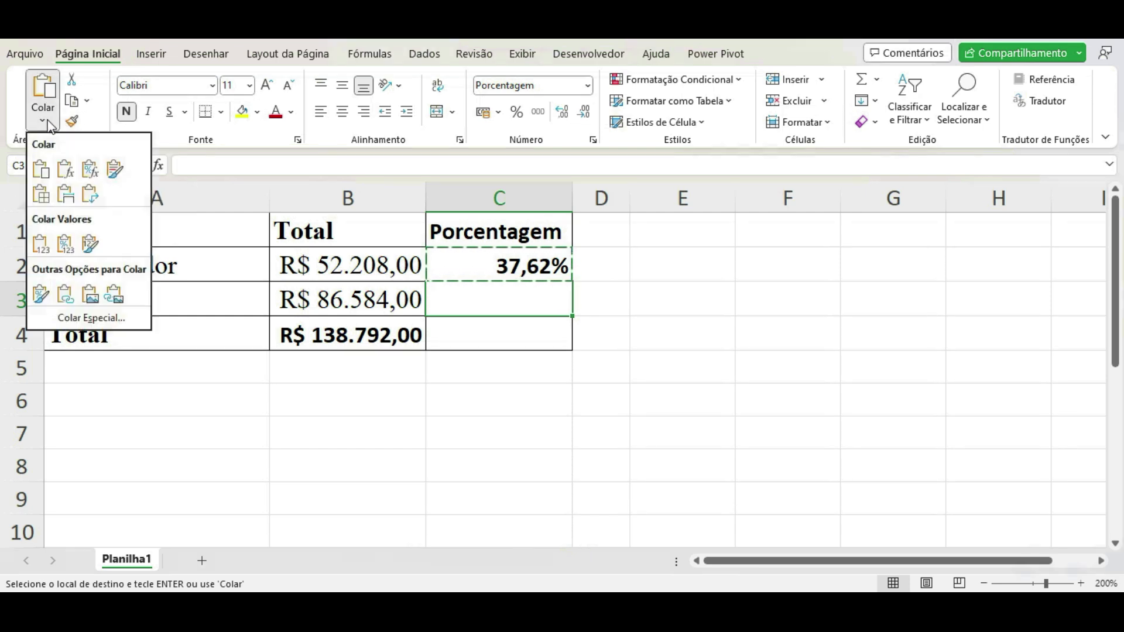
{"action": "left_click", "coordinate": [40, 170]}
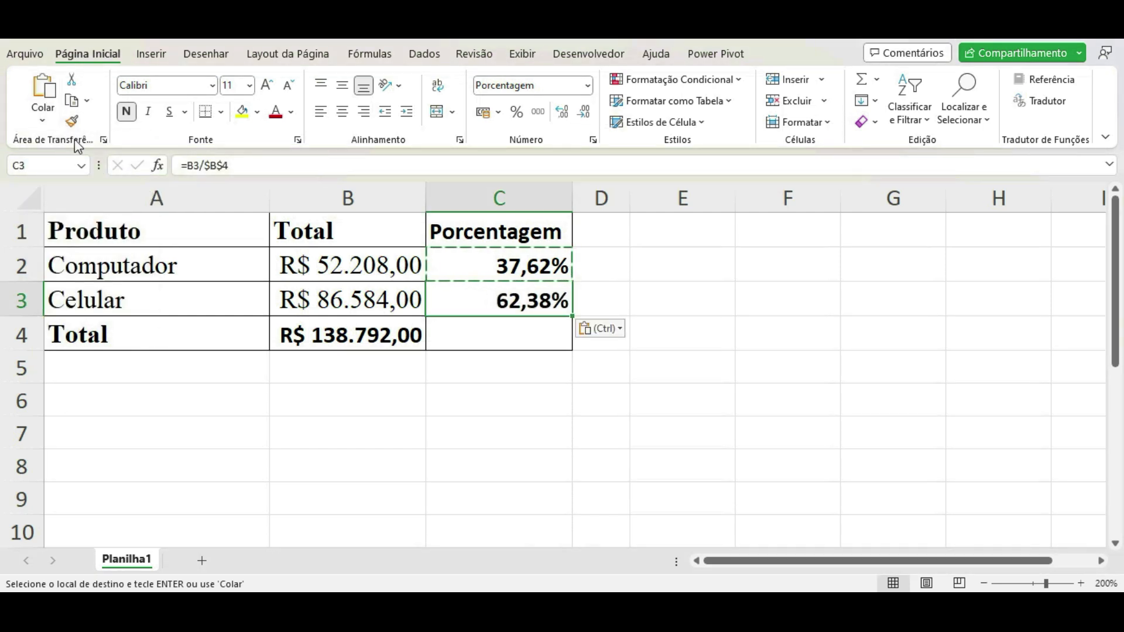
{"action": "double_click", "coordinate": [458, 301]}
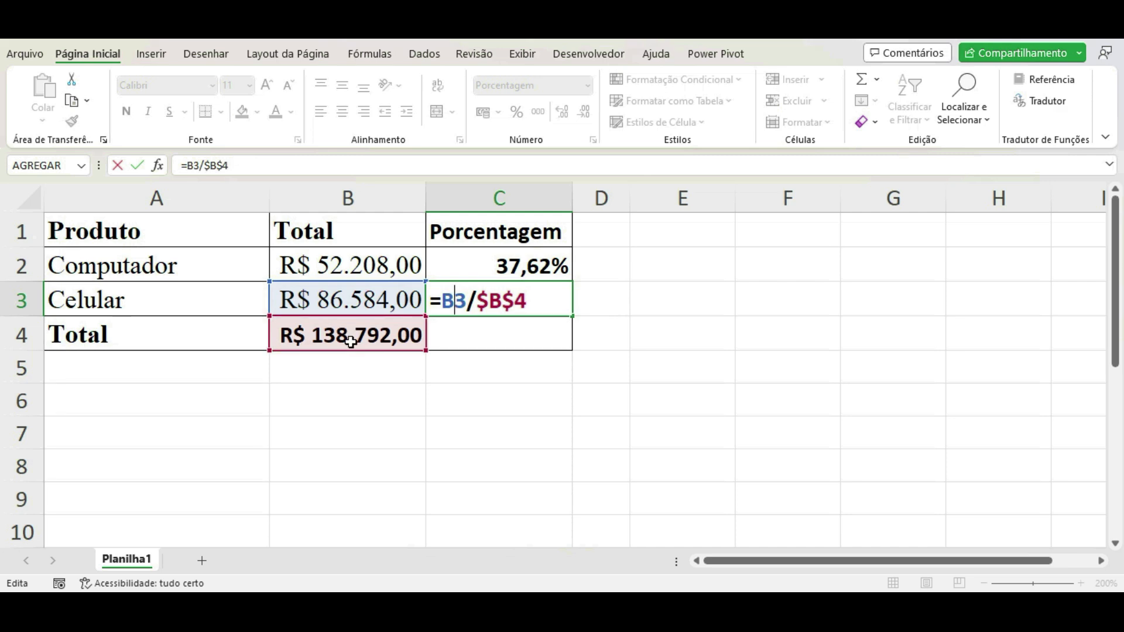
{"action": "key", "text": "ctrl+Return"}
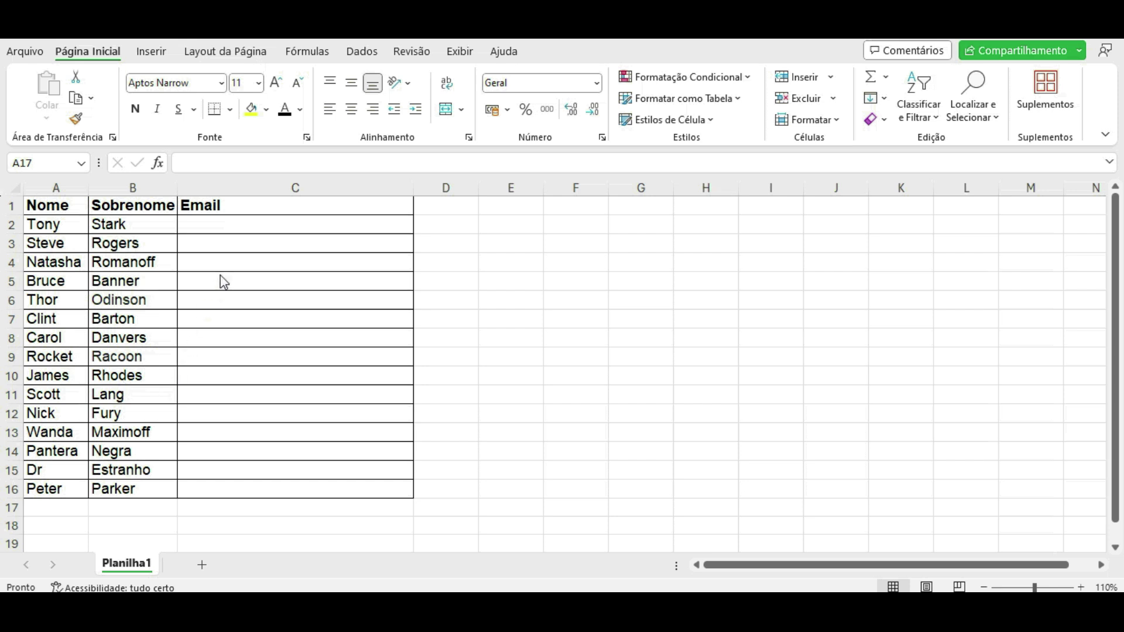
Step: Enter the first person's e-mail in C2 as lowercase name.surname at vingadores.com, and Flash Fill the rest of the Email column
{"action": "left_click", "coordinate": [243, 224]}
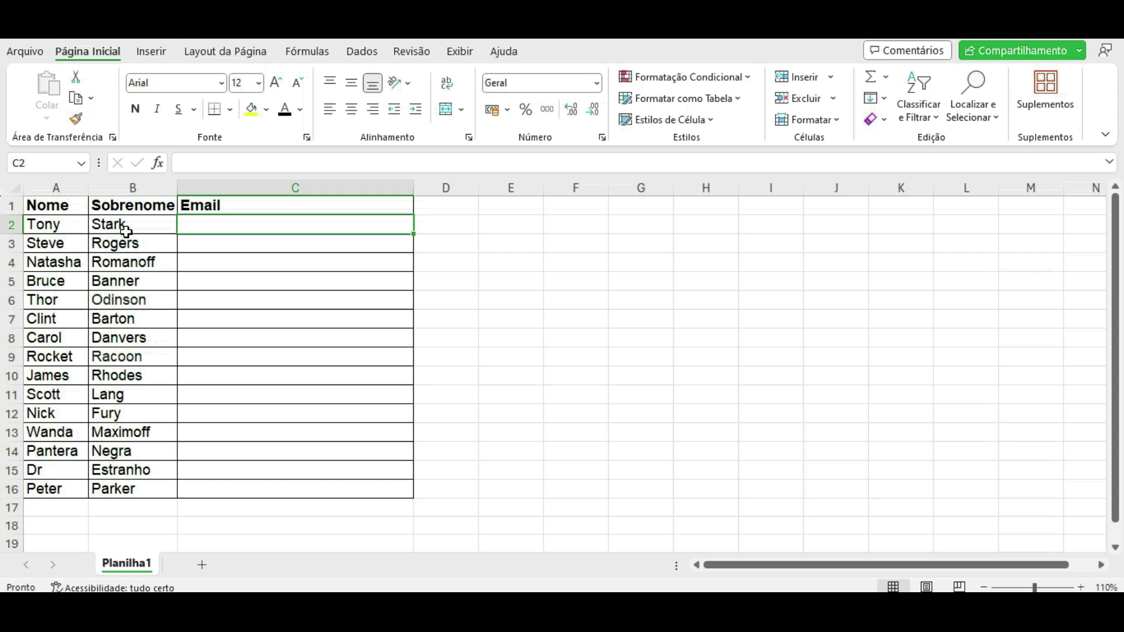
{"action": "double_click", "coordinate": [260, 225]}
{"action": "type", "text": "tony.stark"}
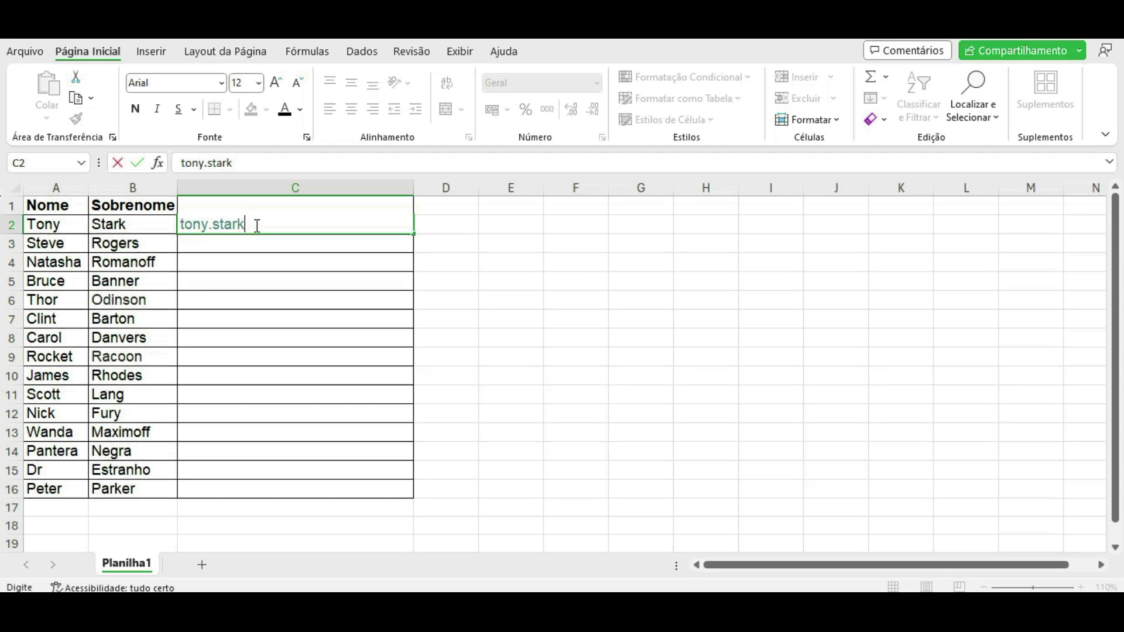
{"action": "type", "text": "@vingadores.com"}
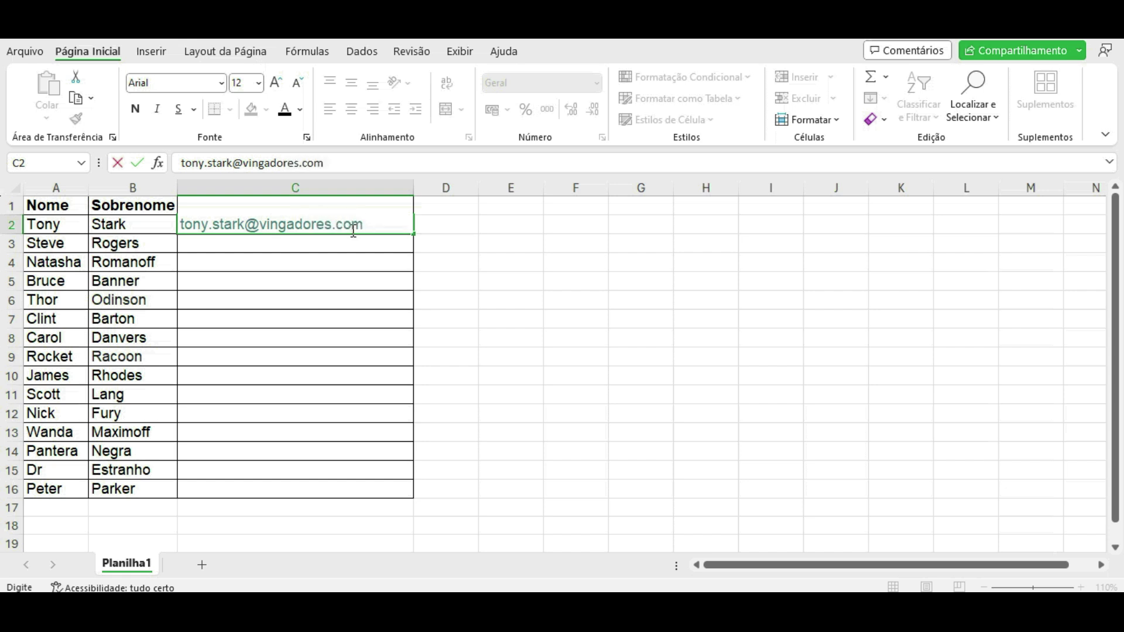
{"action": "key", "text": "Return"}
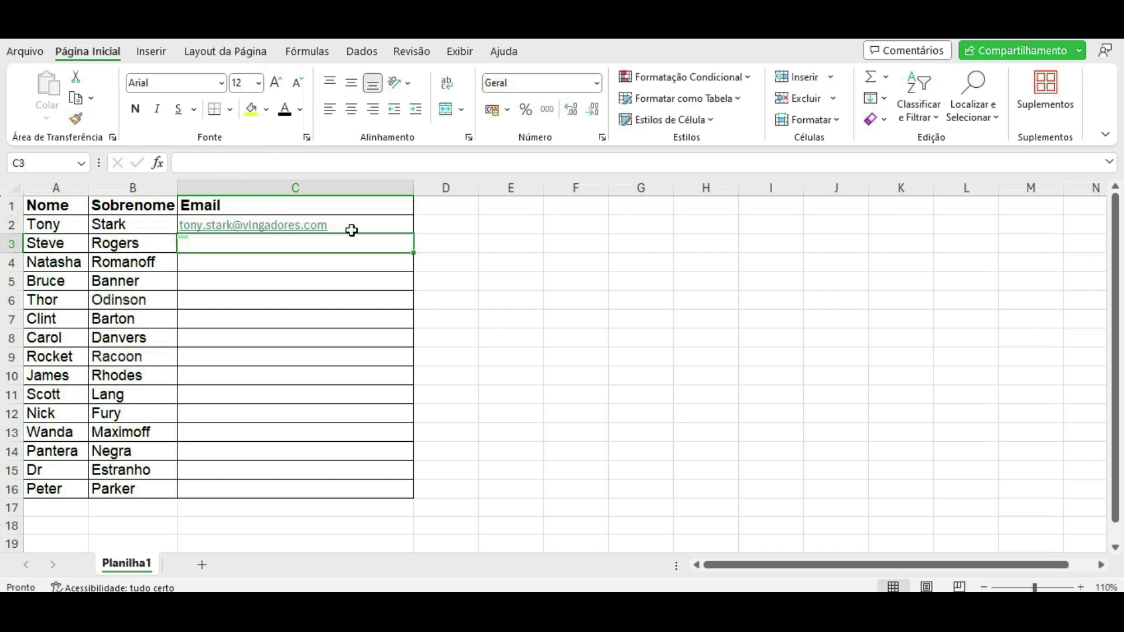
{"action": "left_click", "coordinate": [352, 230]}
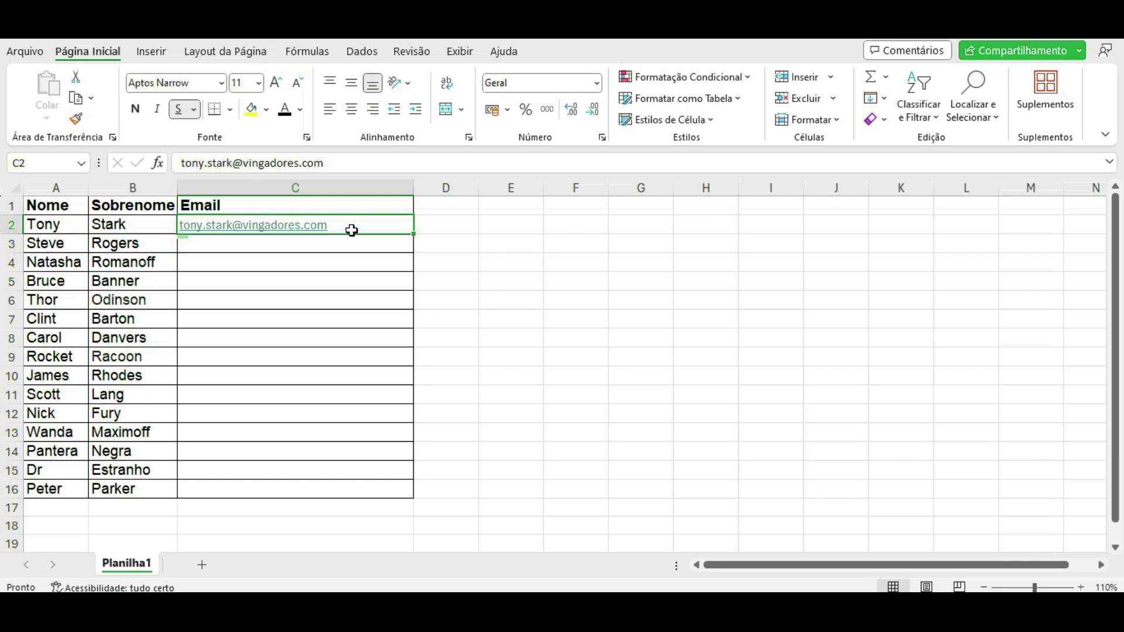
{"action": "key", "text": "ctrl+e"}
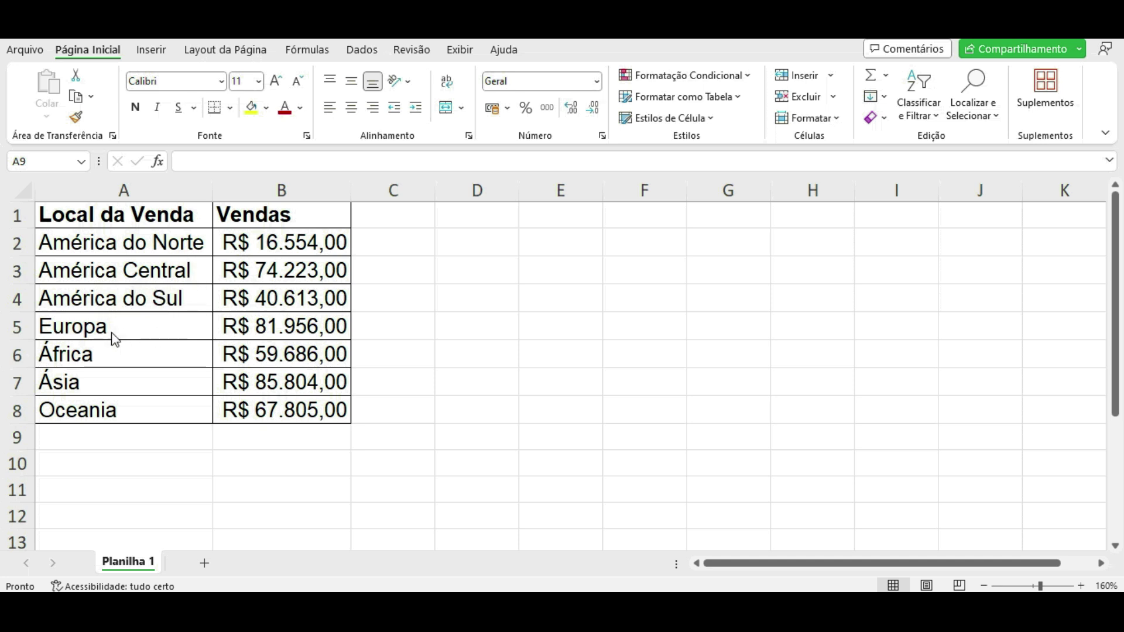
Step: Split "América do Norte" in A2 into three lines within the cell, one word per line without leading spaces
{"action": "left_click", "coordinate": [120, 246]}
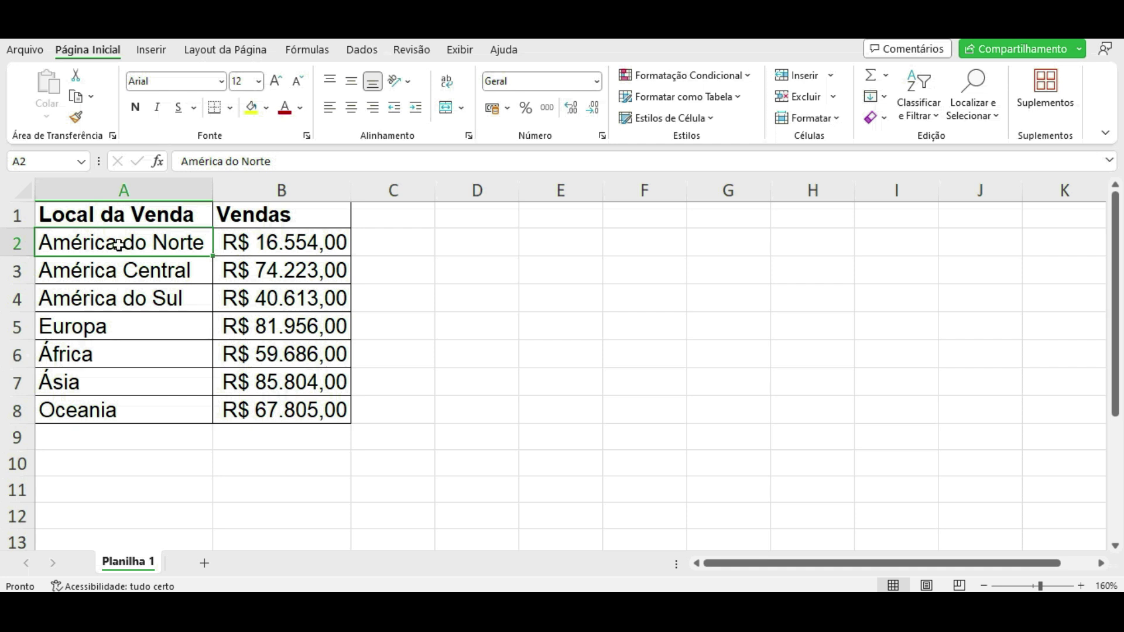
{"action": "double_click", "coordinate": [119, 245]}
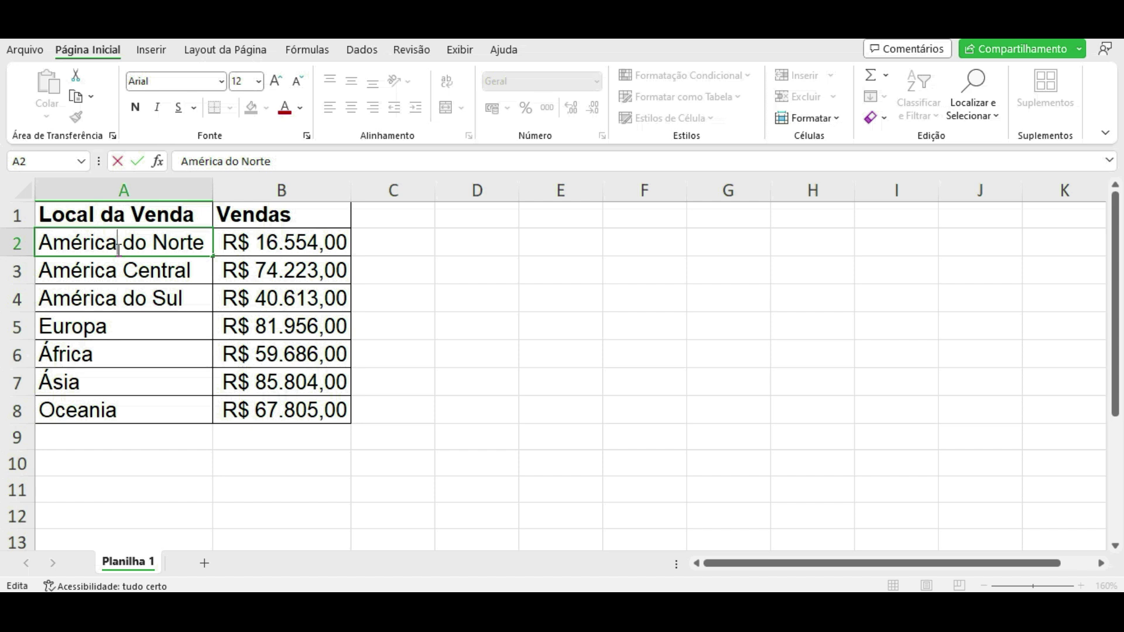
{"action": "key", "text": "alt+Return"}
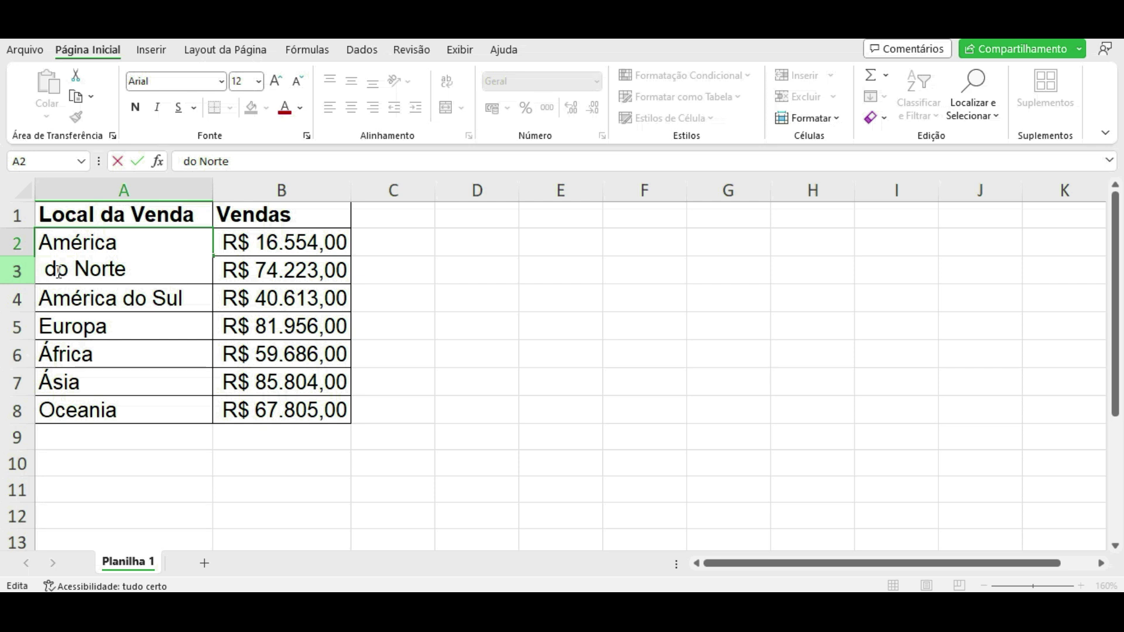
{"action": "key", "text": "Delete"}
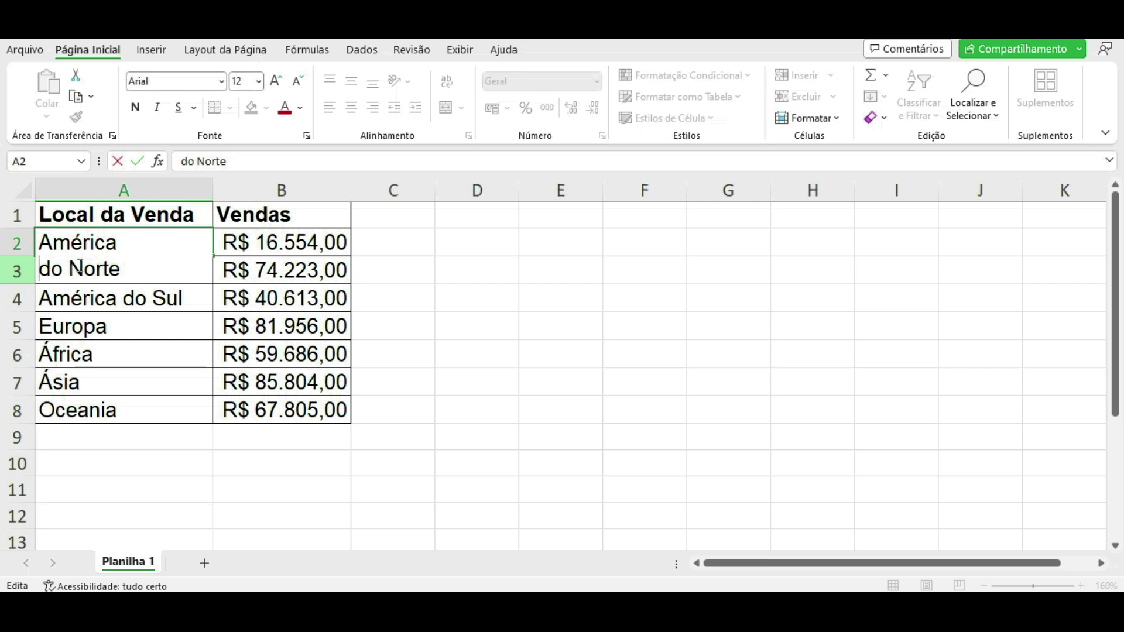
{"action": "key", "text": "Right"}
{"action": "key", "text": "Right"}
{"action": "key", "text": "alt+Return"}
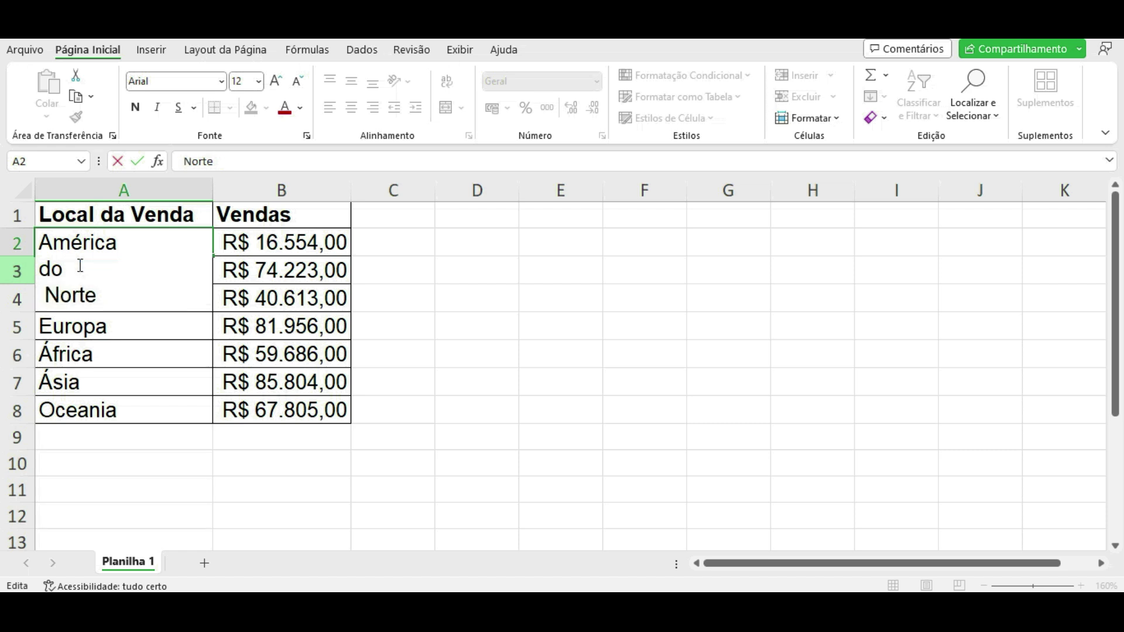
{"action": "key", "text": "Delete"}
{"action": "key", "text": "Return"}
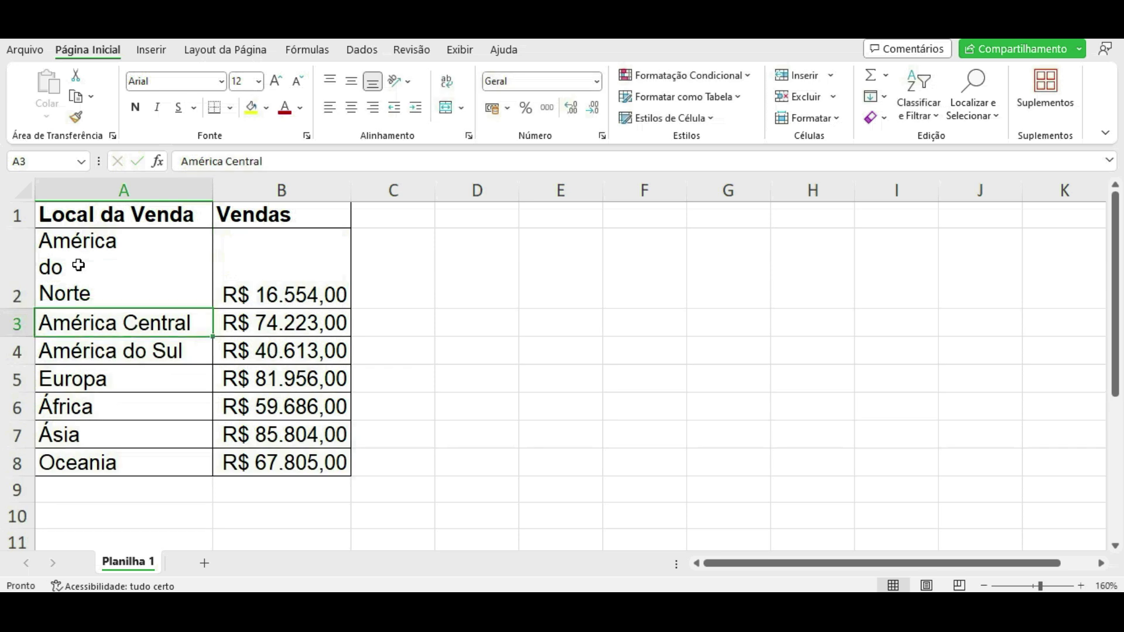